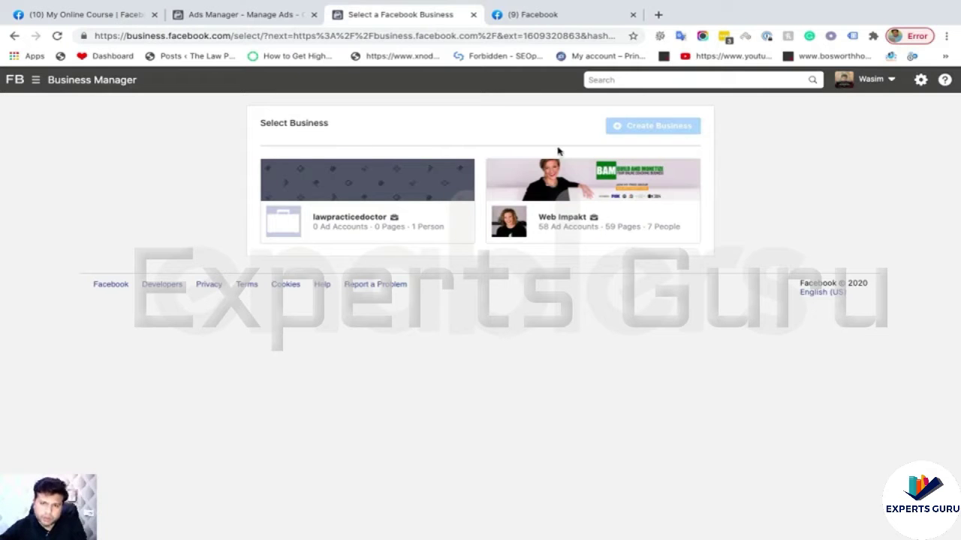
- Open the Web Impakt business and look through its complete list of business tools
click(569, 211)
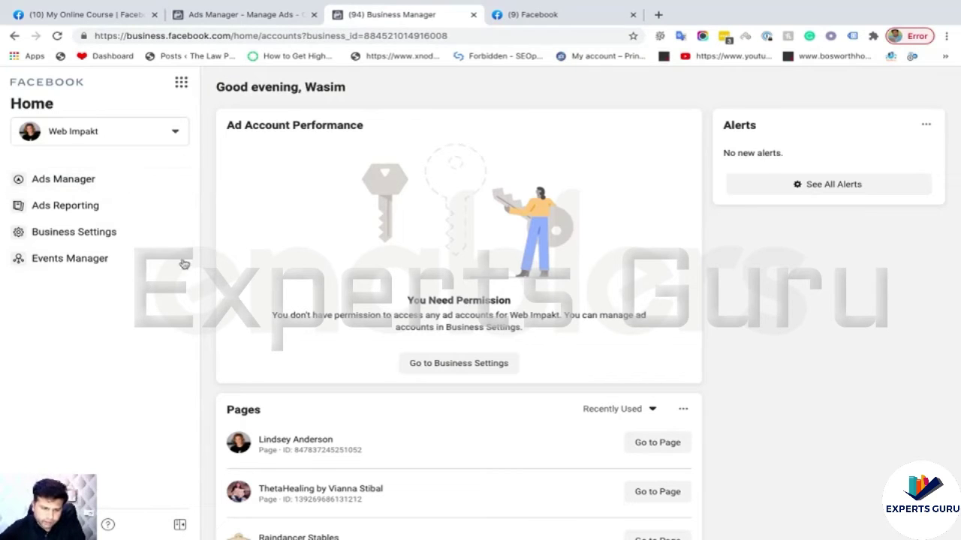
click(182, 85)
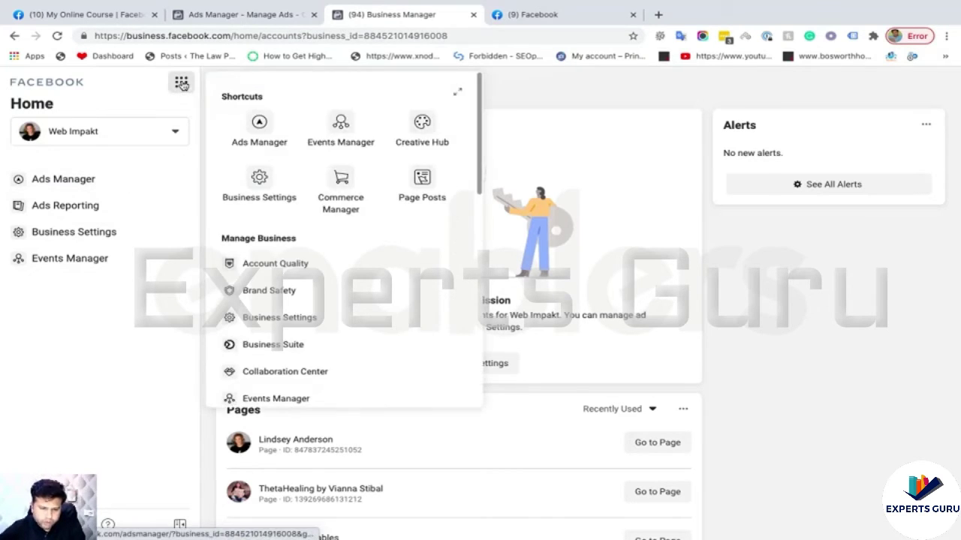
scroll(360, 296, down, 3)
scroll(360, 296, up, 2)
scroll(361, 296, down, 3)
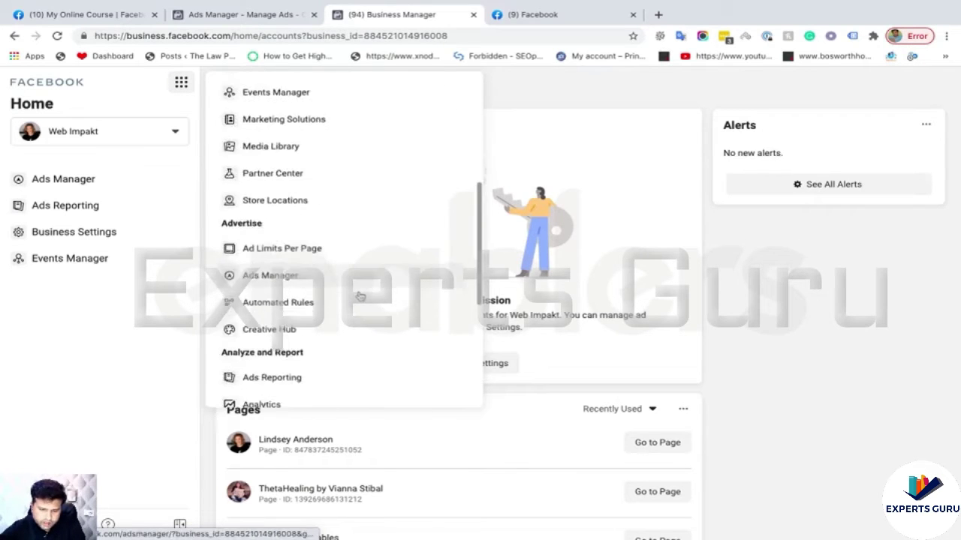
scroll(360, 296, down, 4)
scroll(360, 296, up, 10)
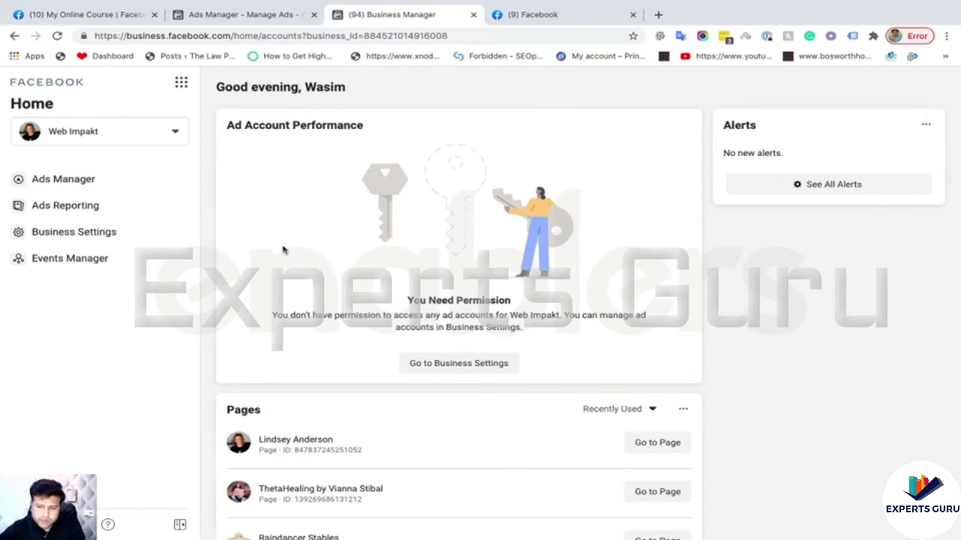
- Open the full list of the business's Pages in Business Settings and look through it
scroll(244, 286, down, 2)
scroll(244, 285, down, 3)
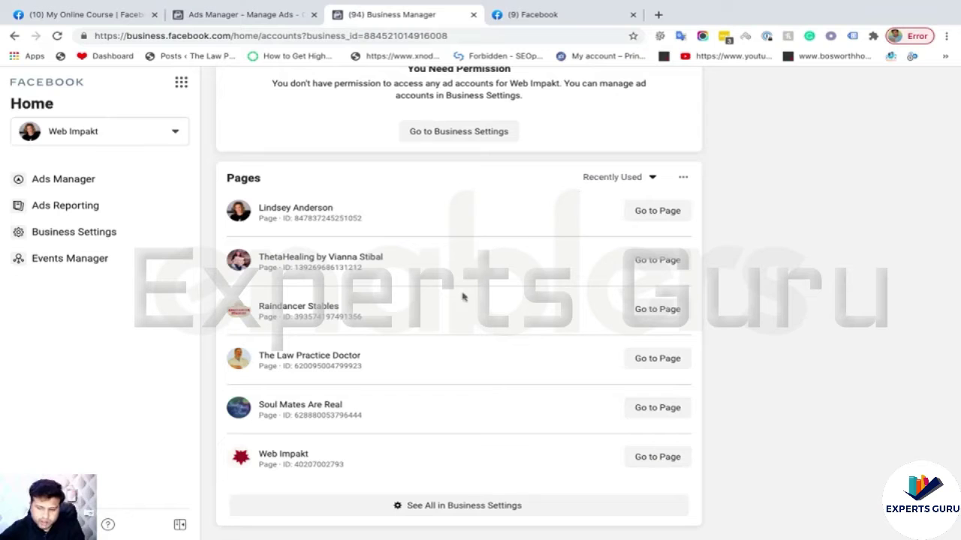
click(458, 507)
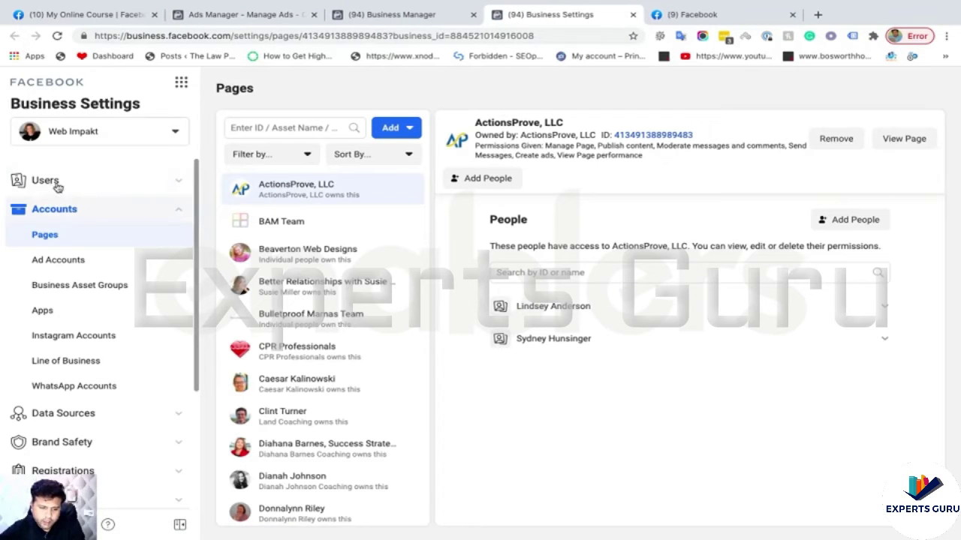
click(71, 242)
scroll(359, 306, down, 3)
scroll(359, 307, down, 7)
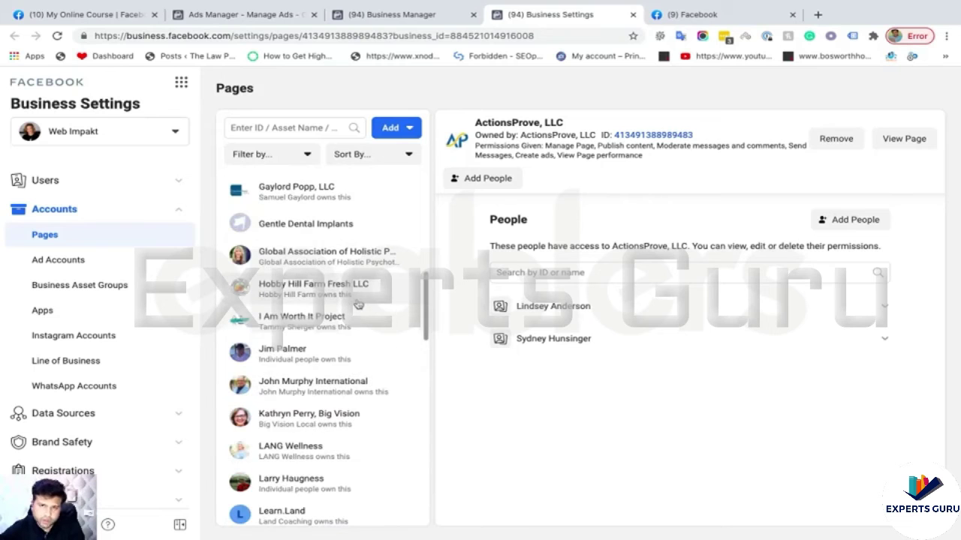
- Look through the business's complete list of ad accounts
click(70, 263)
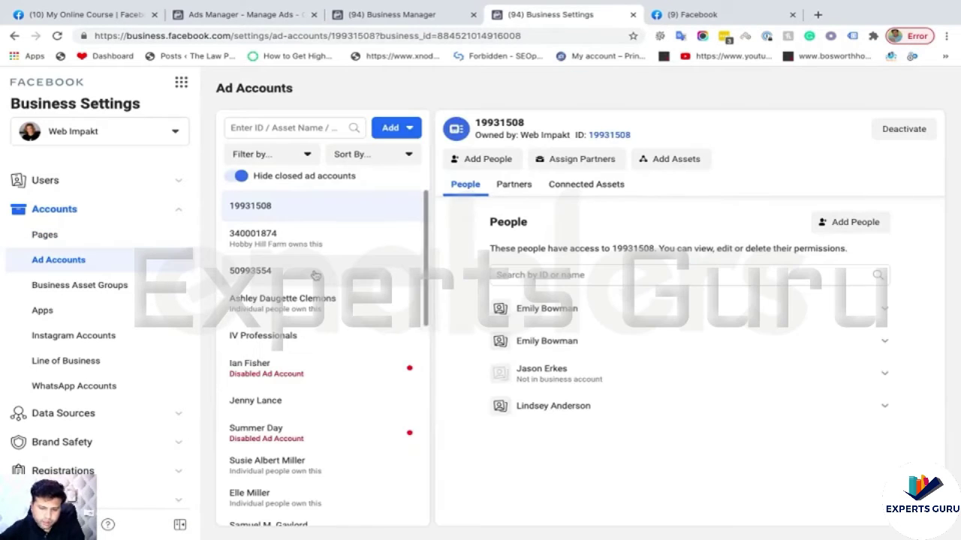
scroll(315, 275, down, 15)
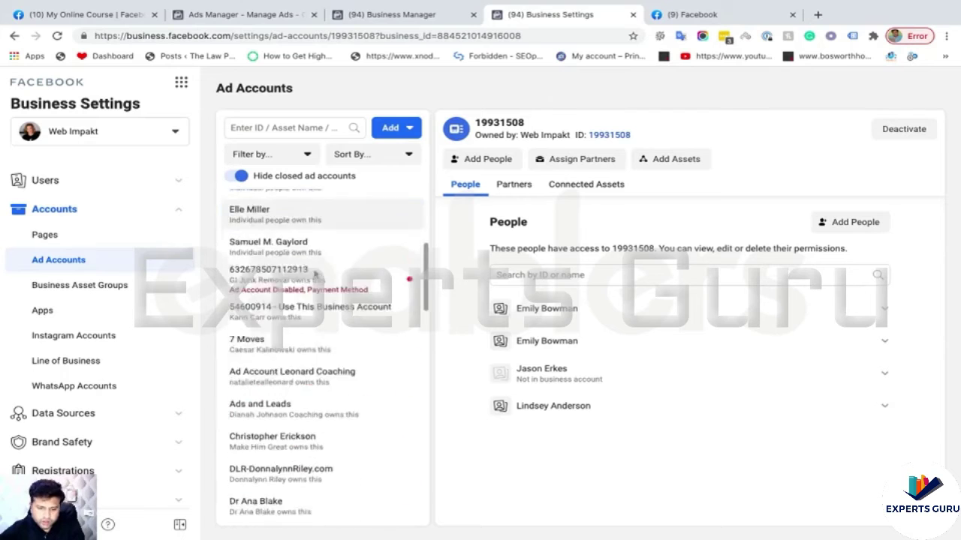
scroll(316, 276, down, 4)
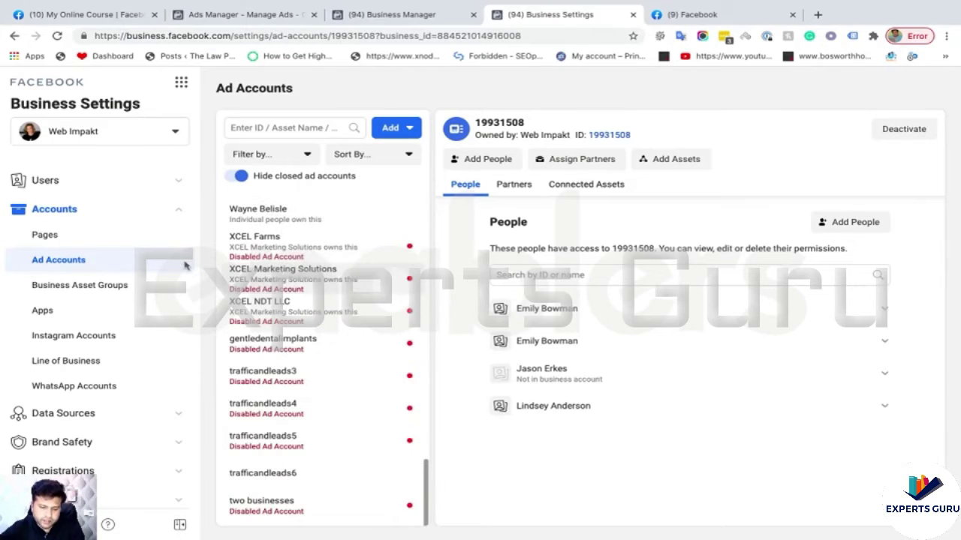
- Return to the business's Pages and examine the form for adding an already owned Facebook Page, closing it without adding one
click(71, 238)
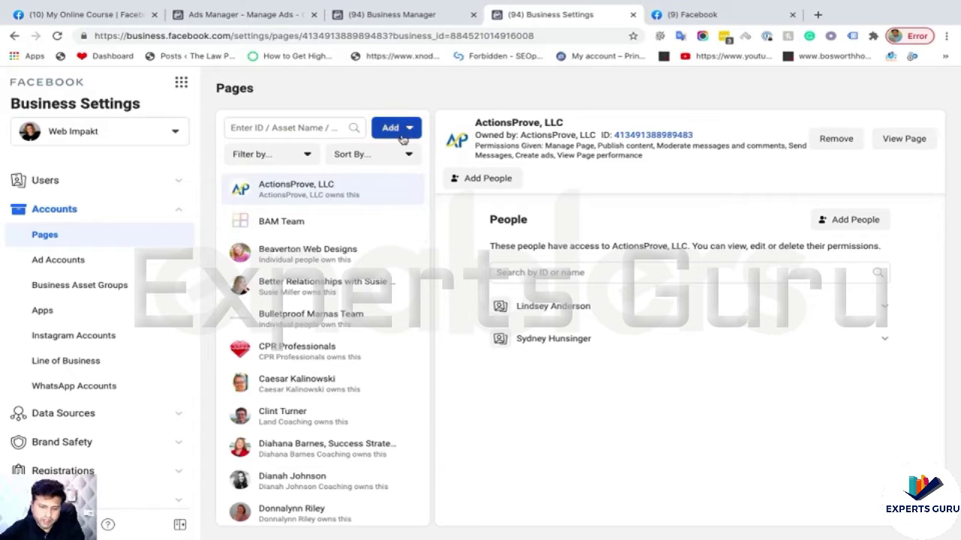
click(324, 126)
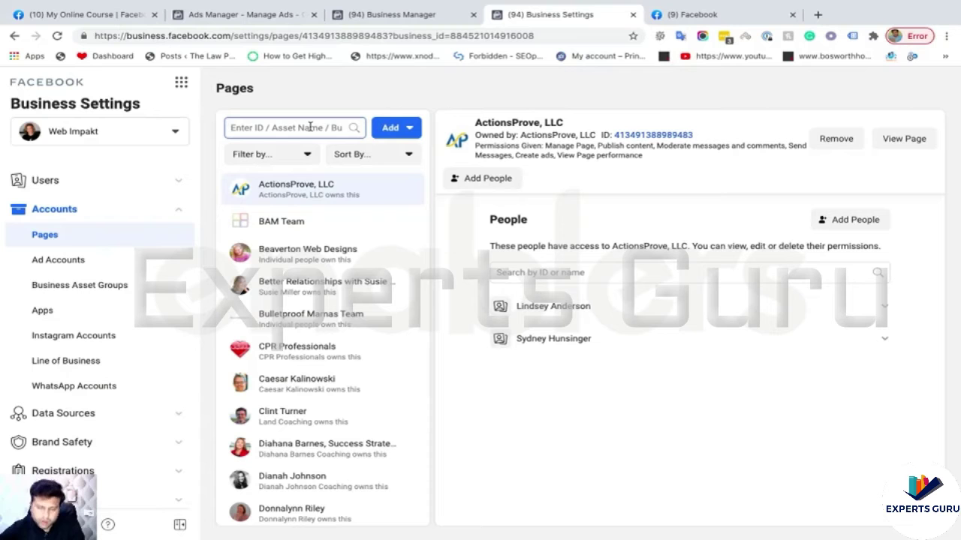
click(394, 128)
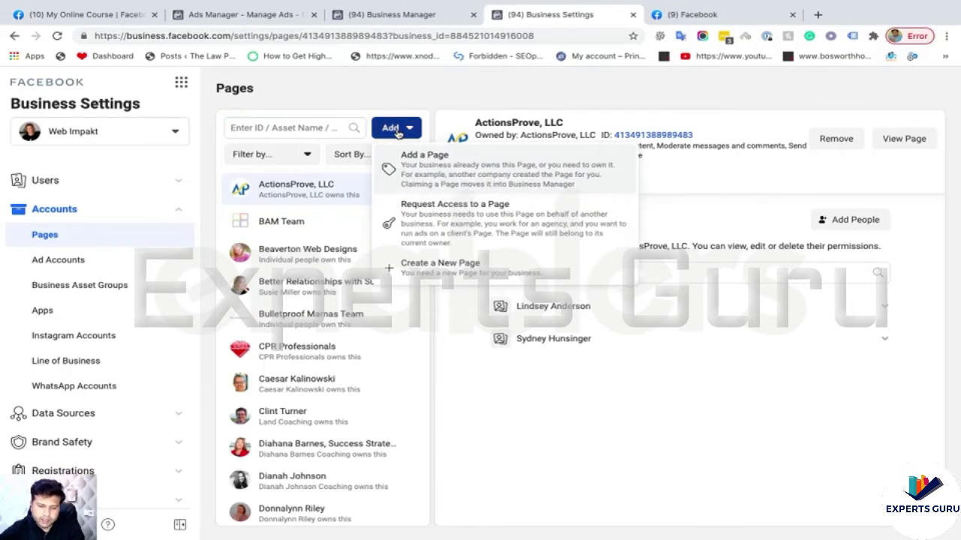
click(459, 172)
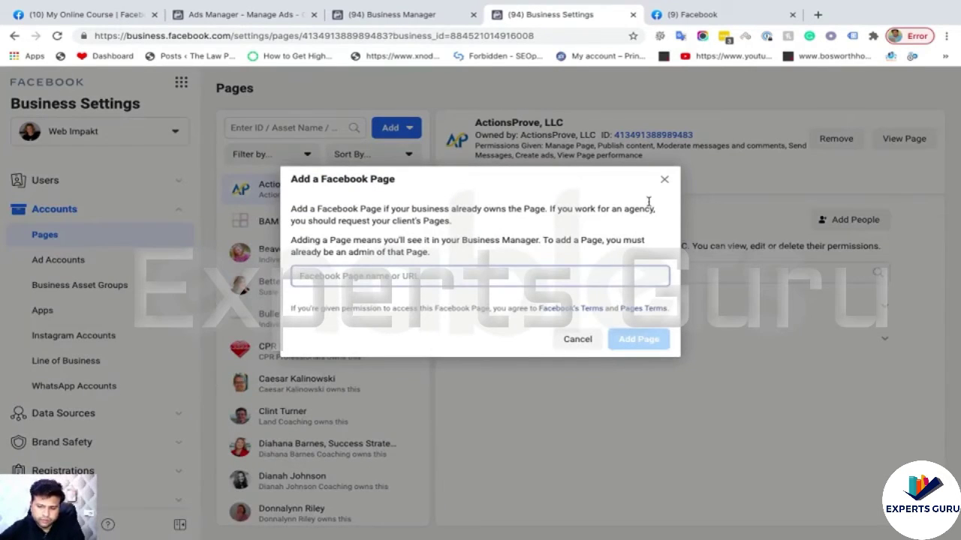
click(663, 179)
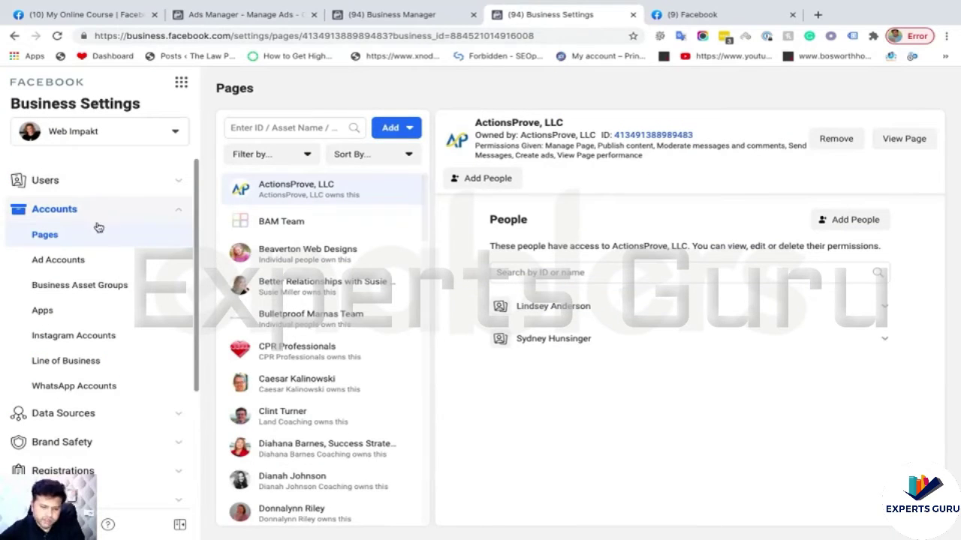
click(408, 131)
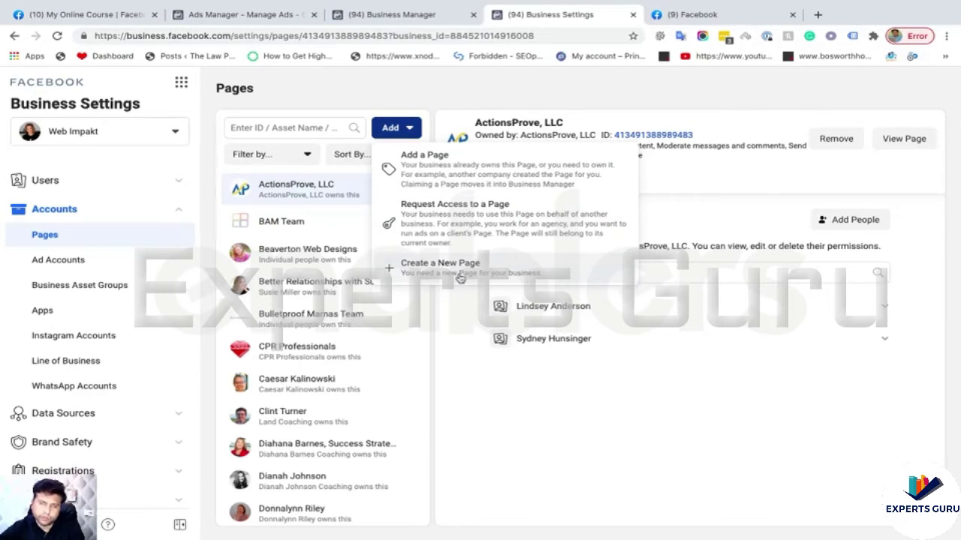
click(439, 174)
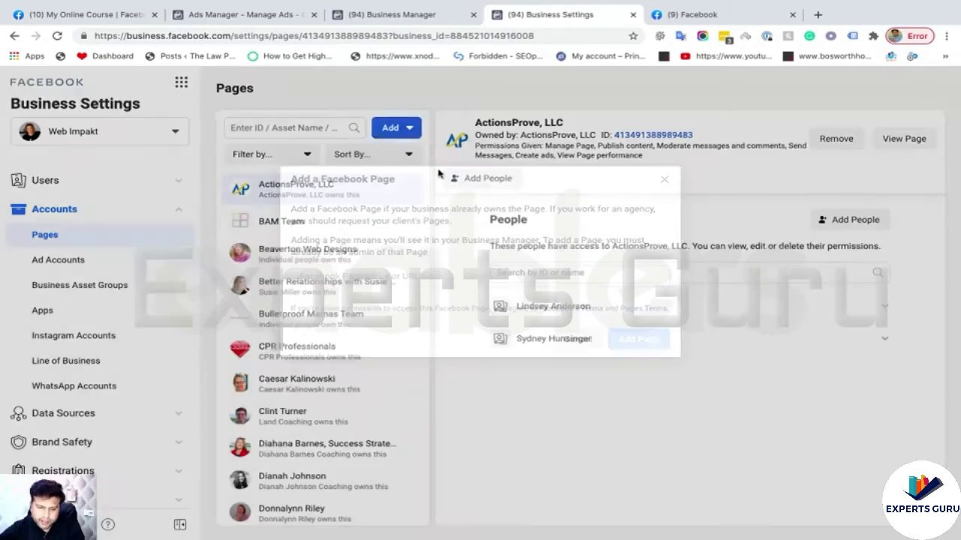
click(378, 277)
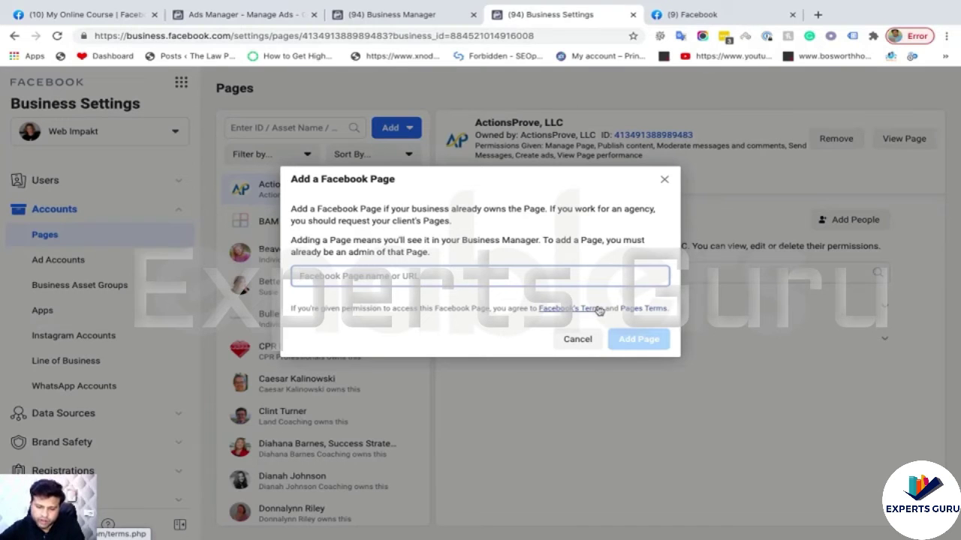
click(665, 182)
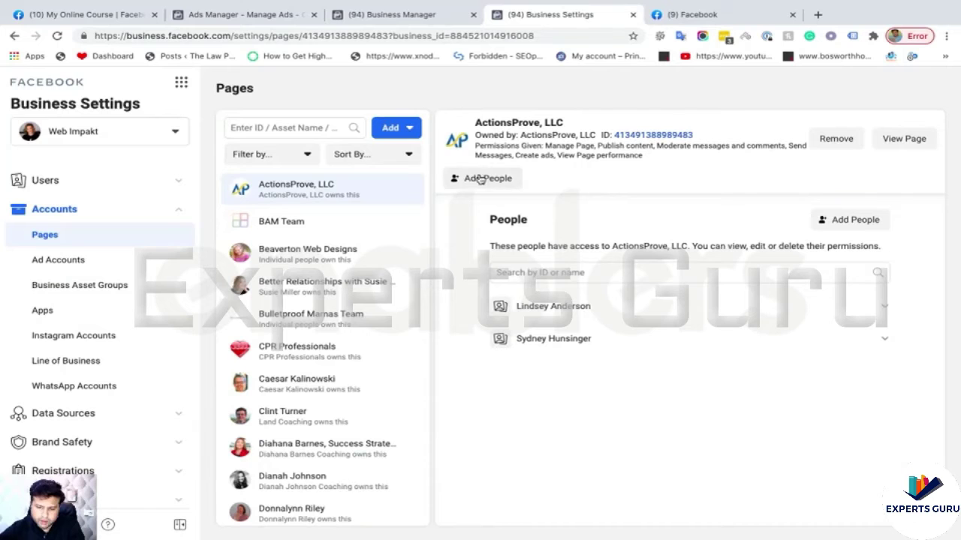
- Examine the form for requesting access to a Facebook Page and close it without sending a request
click(412, 135)
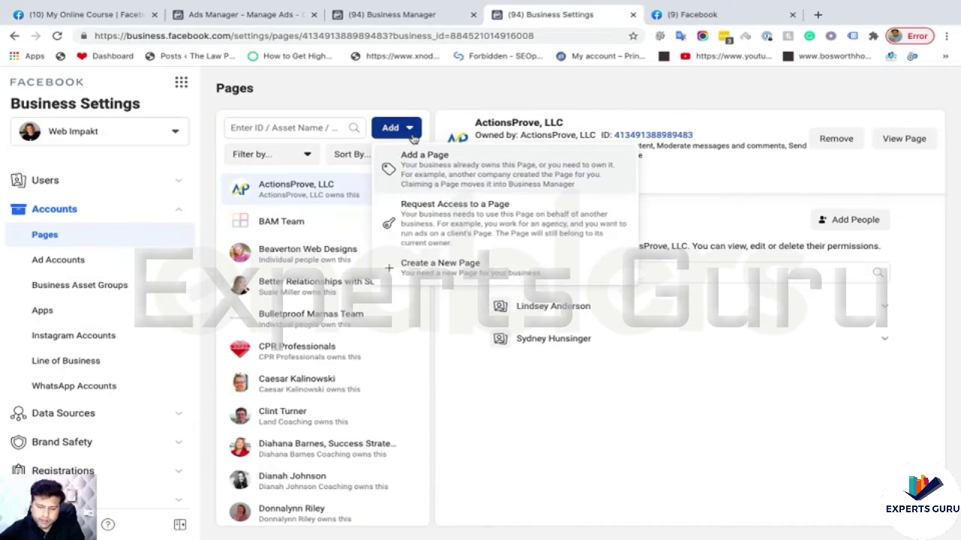
click(462, 225)
click(372, 254)
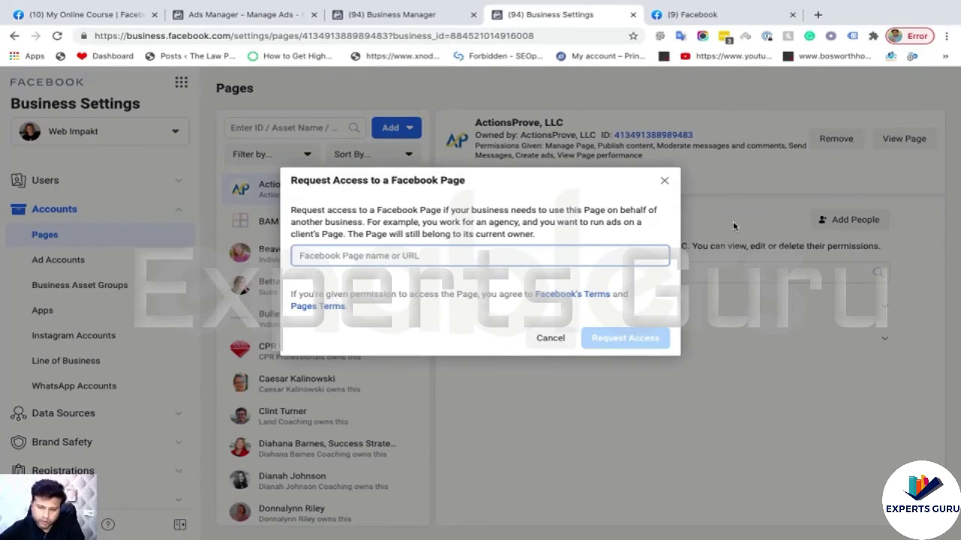
click(666, 182)
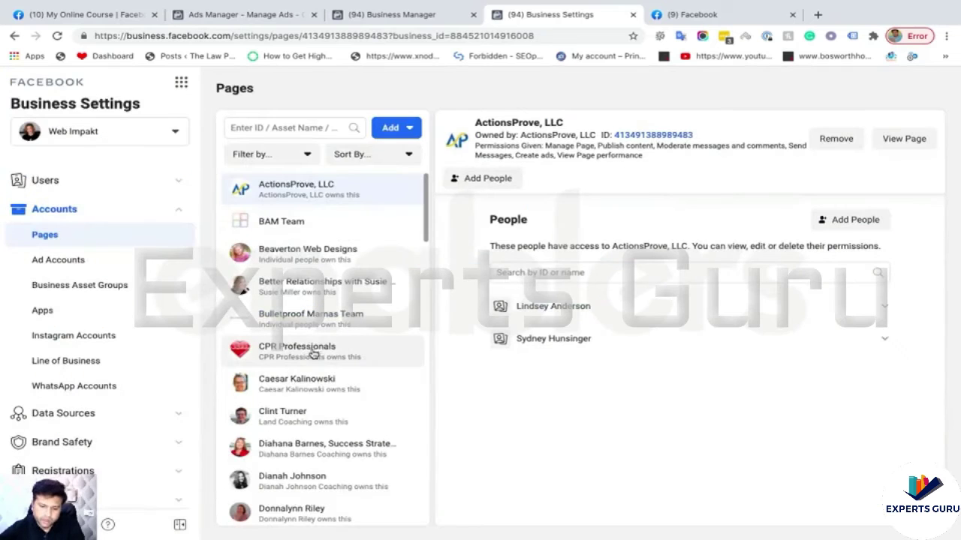
- Go to the business's ad accounts and open the form for adding an existing ad account, ready for its account ID
click(74, 266)
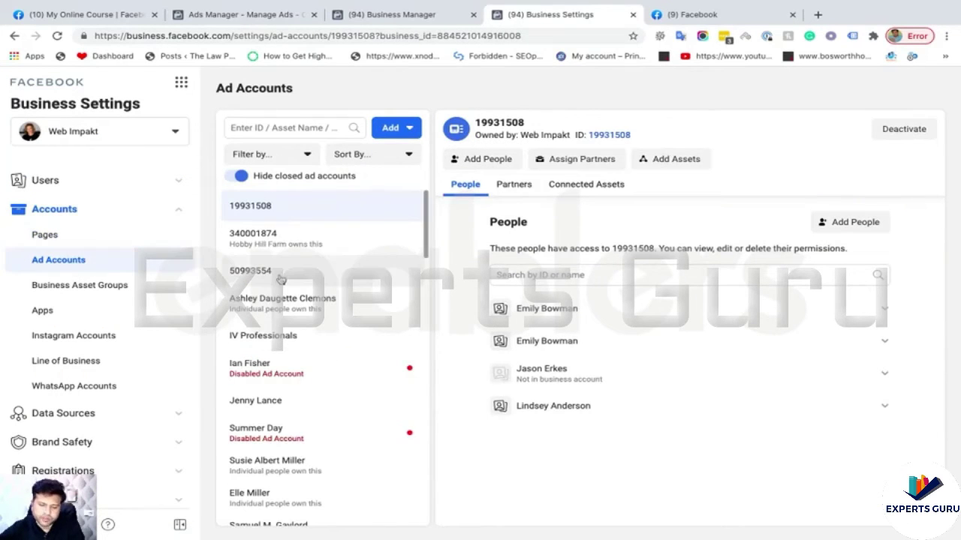
click(398, 127)
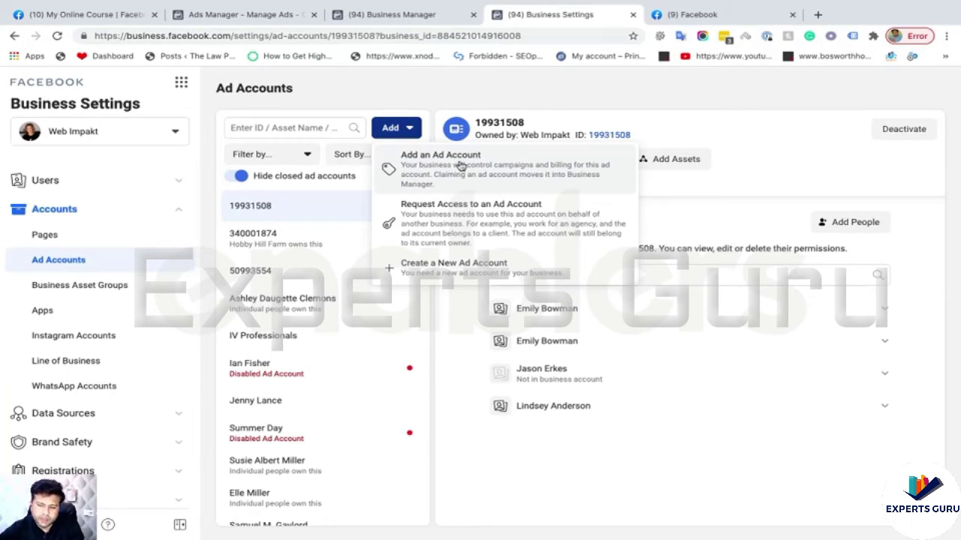
click(484, 171)
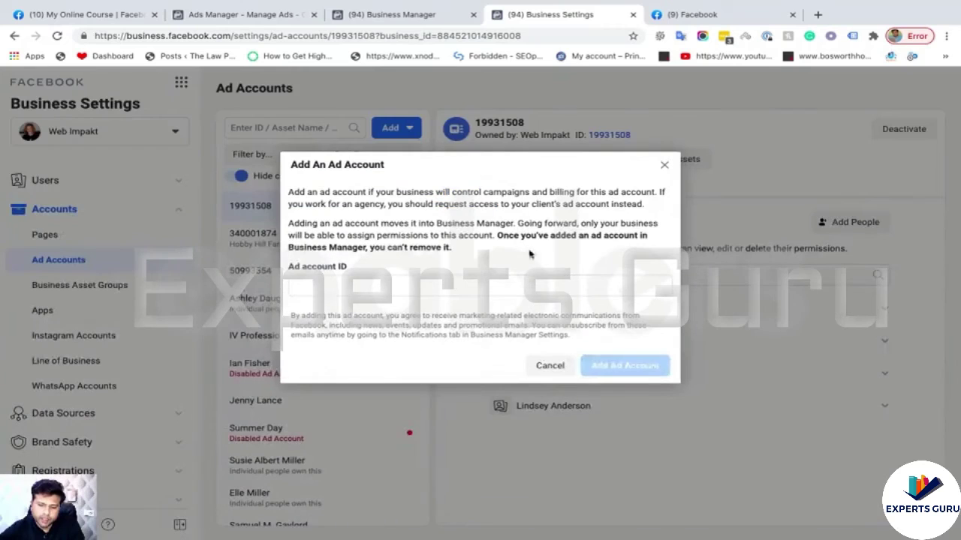
click(415, 286)
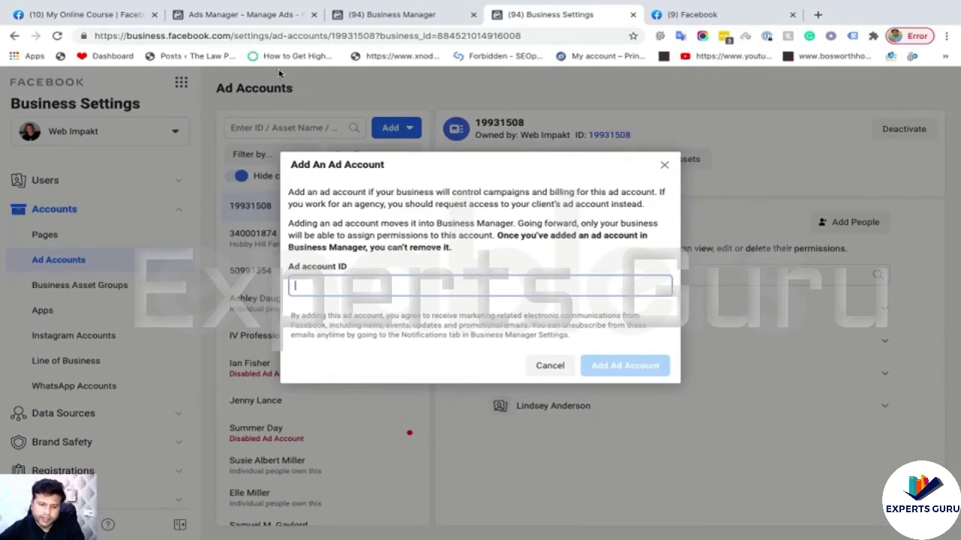
- Look up the available ad account IDs in Ads Manager, return to Business Settings and close the form without adding an account
click(254, 17)
click(190, 86)
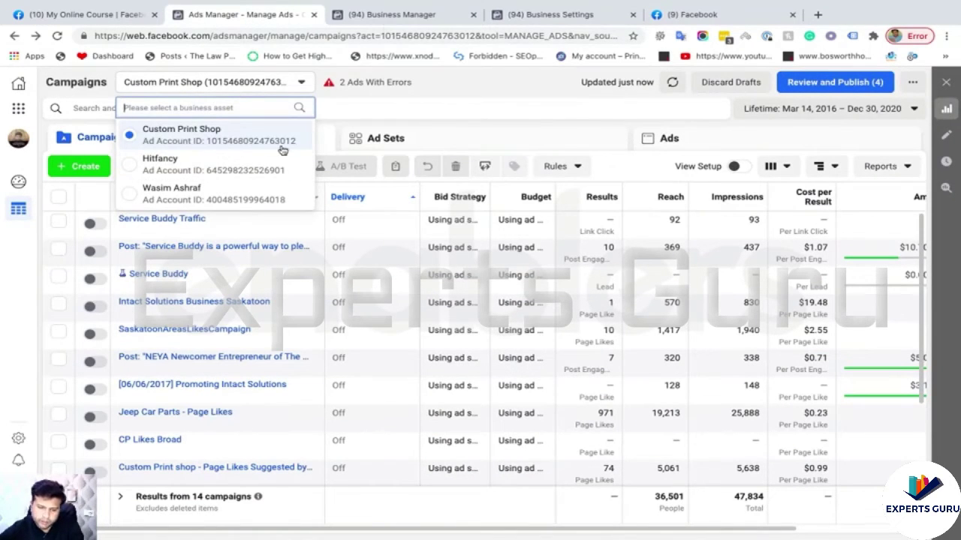
click(386, 20)
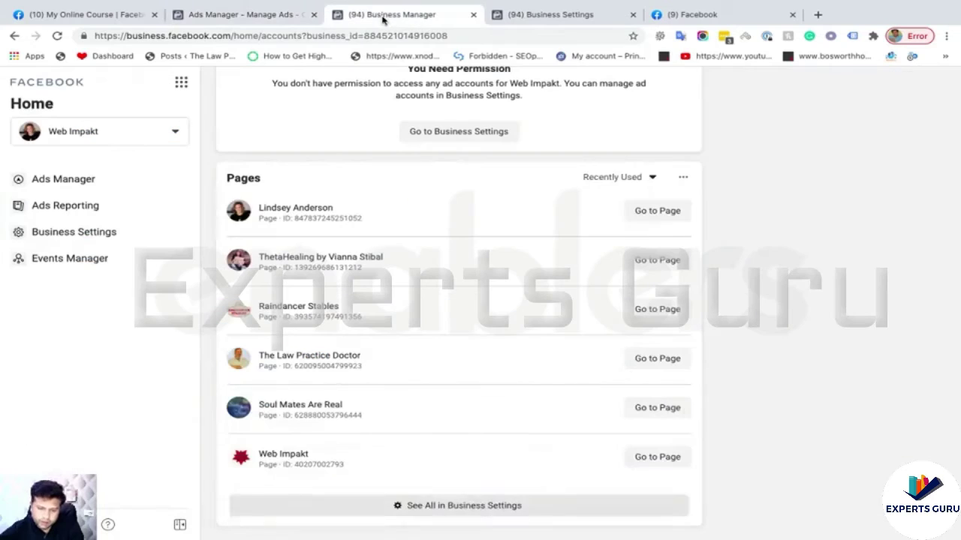
click(514, 19)
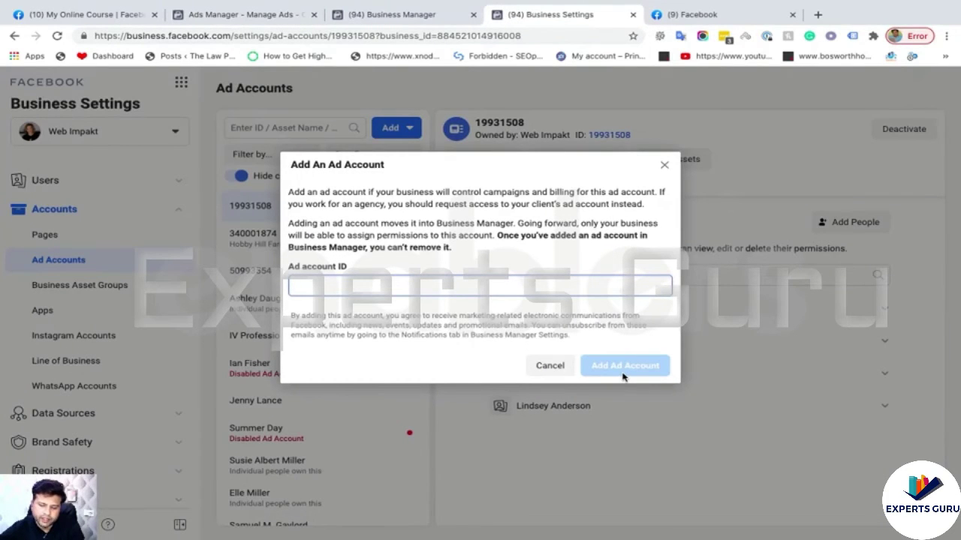
click(664, 165)
click(665, 144)
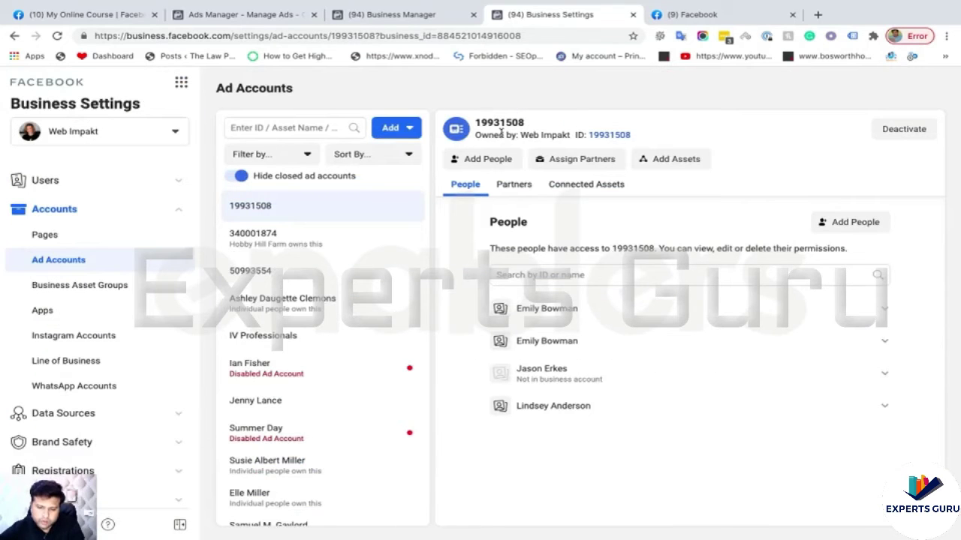
- Examine the form for requesting access to an ad account, highlight its owner instructions, and close it without confirming
click(396, 127)
click(444, 218)
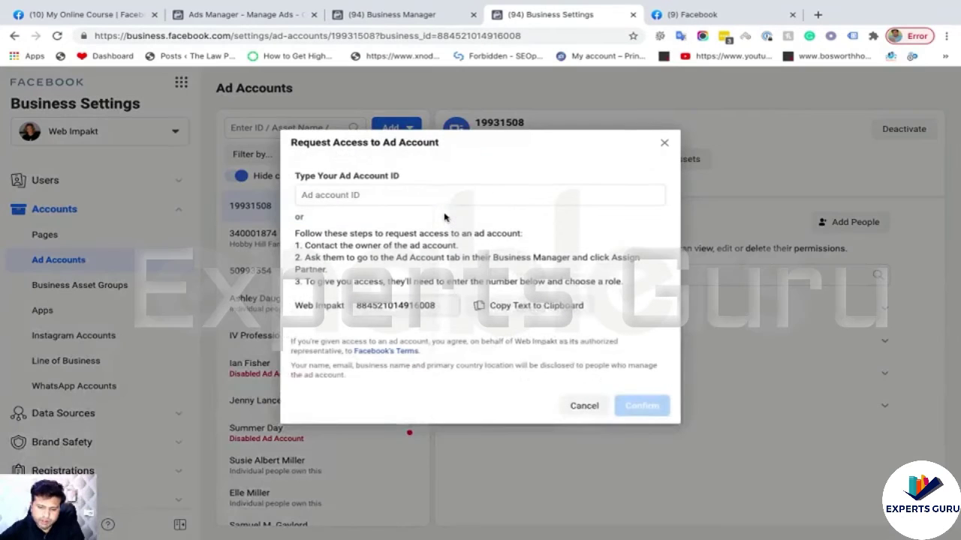
click(358, 195)
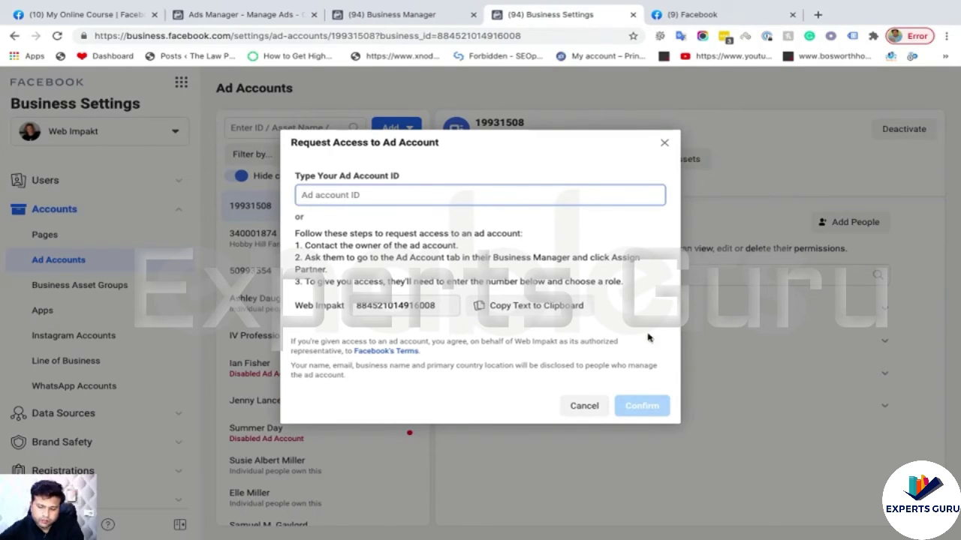
drag(295, 233, 442, 279)
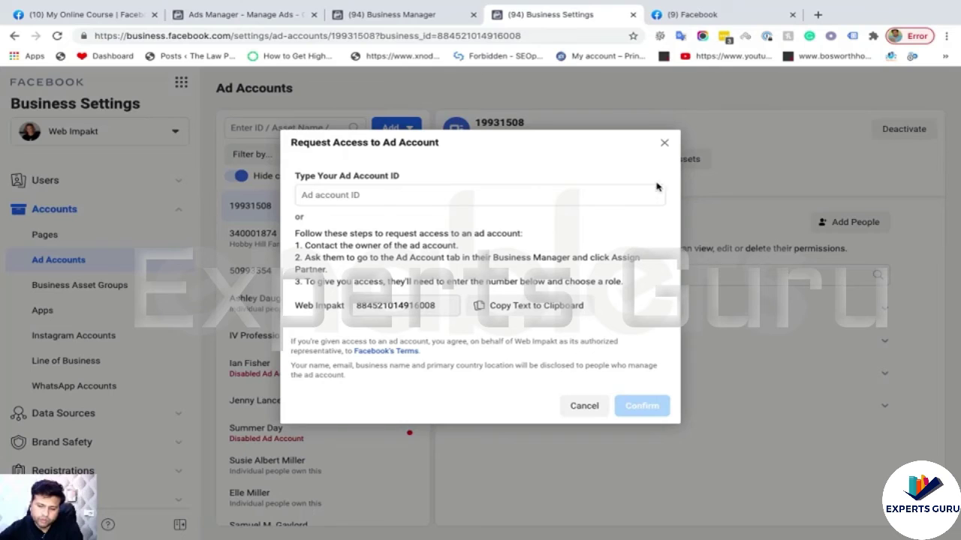
click(664, 144)
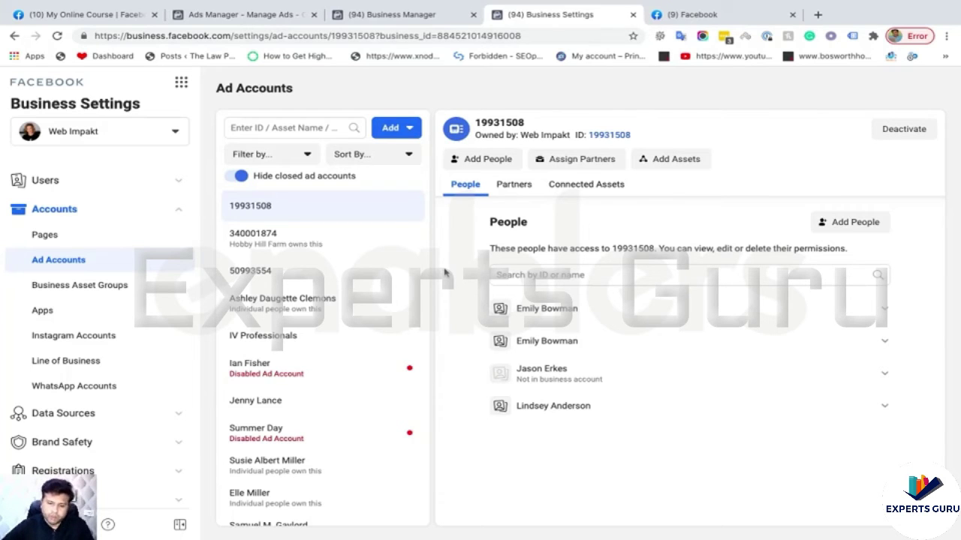
- Review the options for adding an ad account, close them and look through the business's ad accounts
click(392, 128)
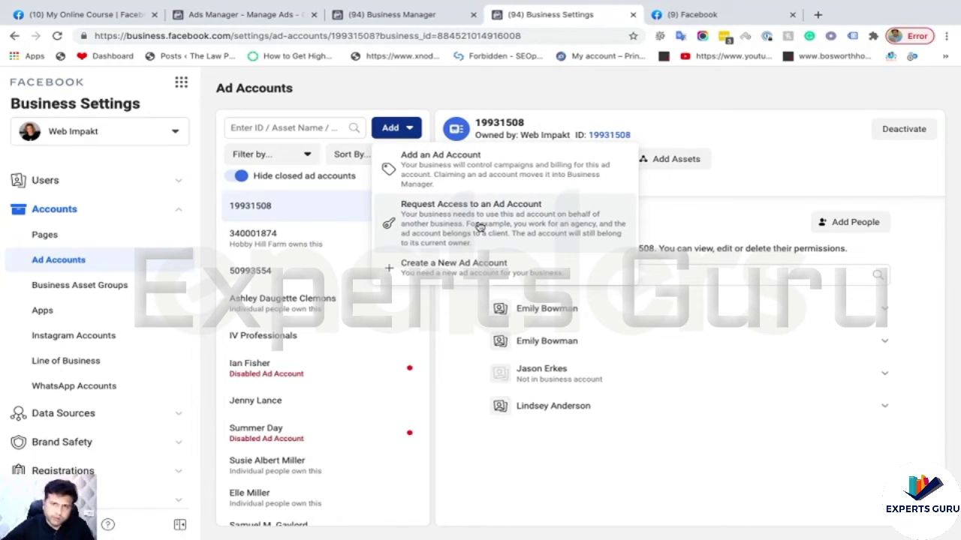
click(466, 466)
scroll(364, 388, down, 5)
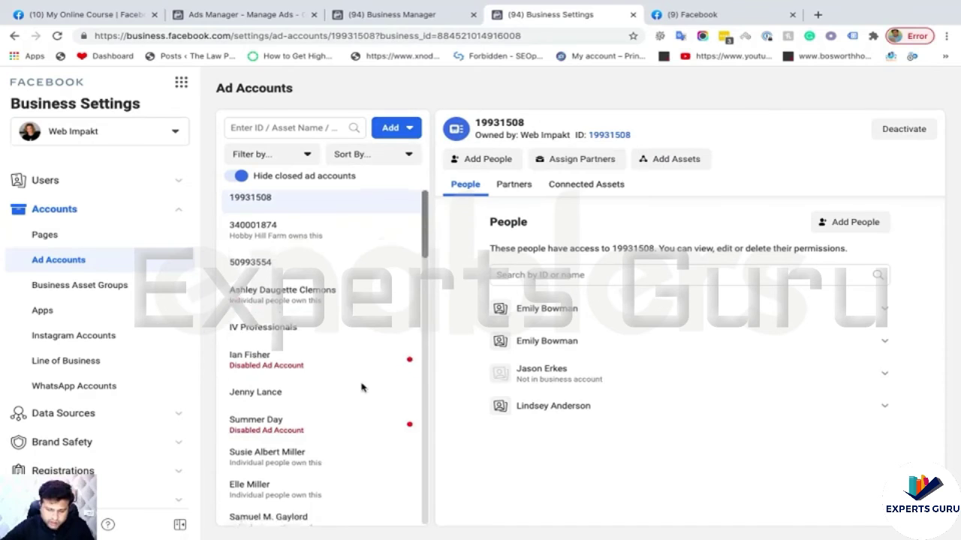
scroll(362, 388, down, 4)
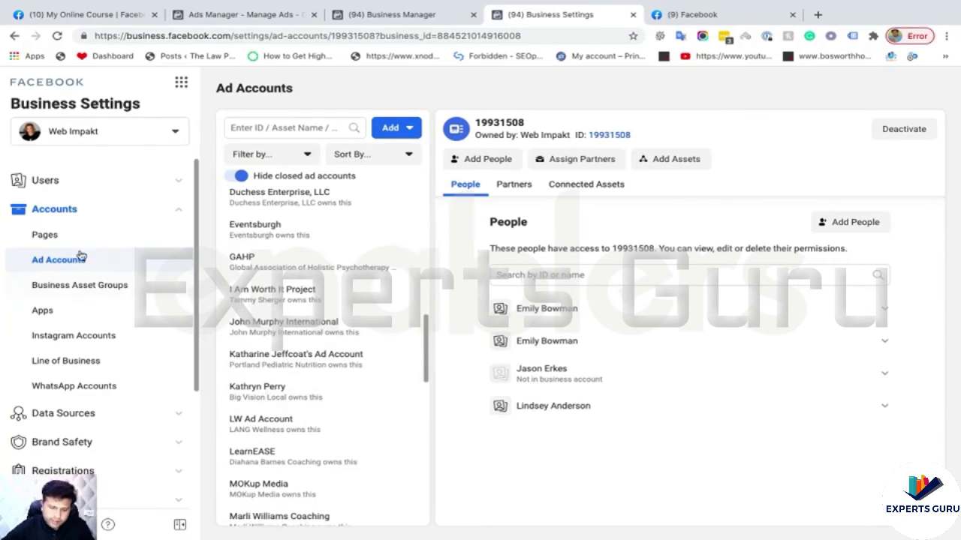
- Go to the business's Pages and look through the list of owned and shared Pages
click(44, 235)
scroll(281, 300, down, 3)
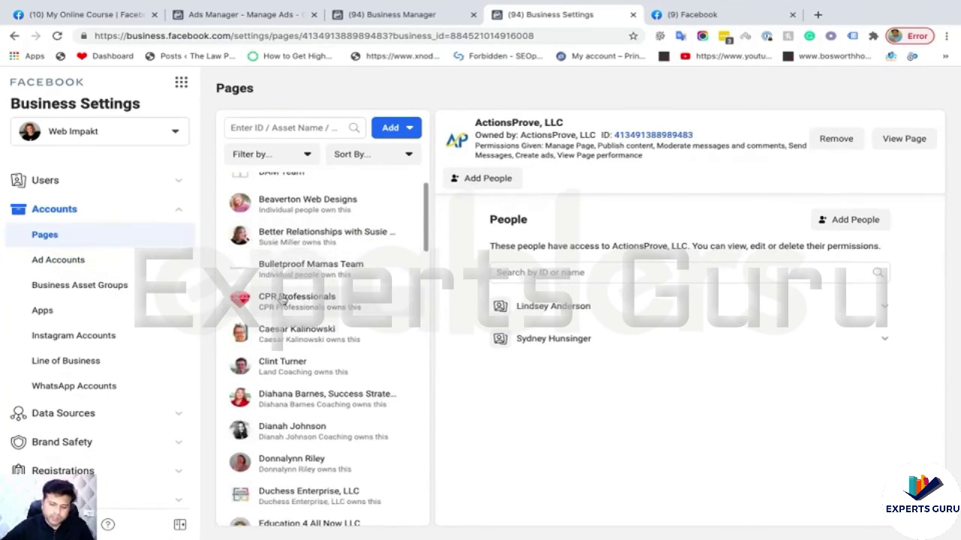
scroll(282, 300, down, 1)
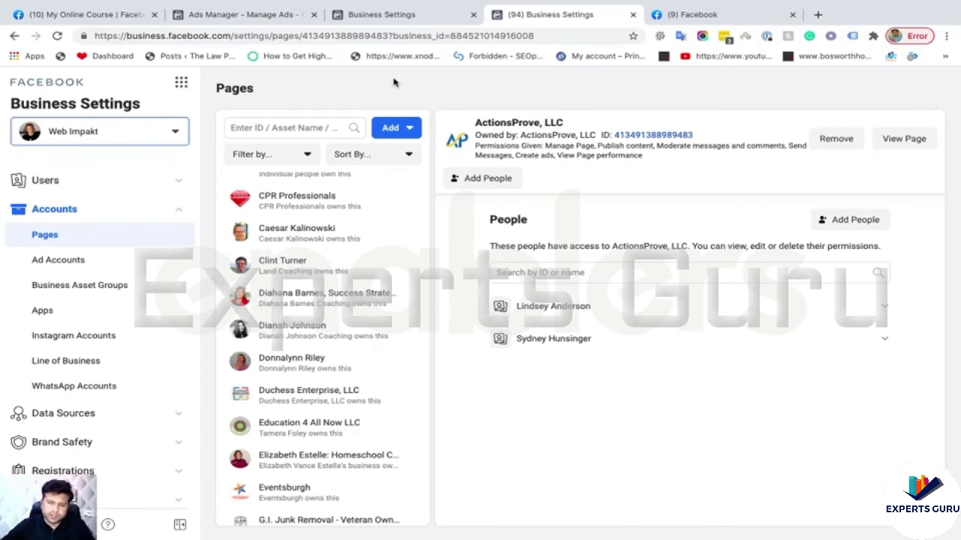
click(182, 82)
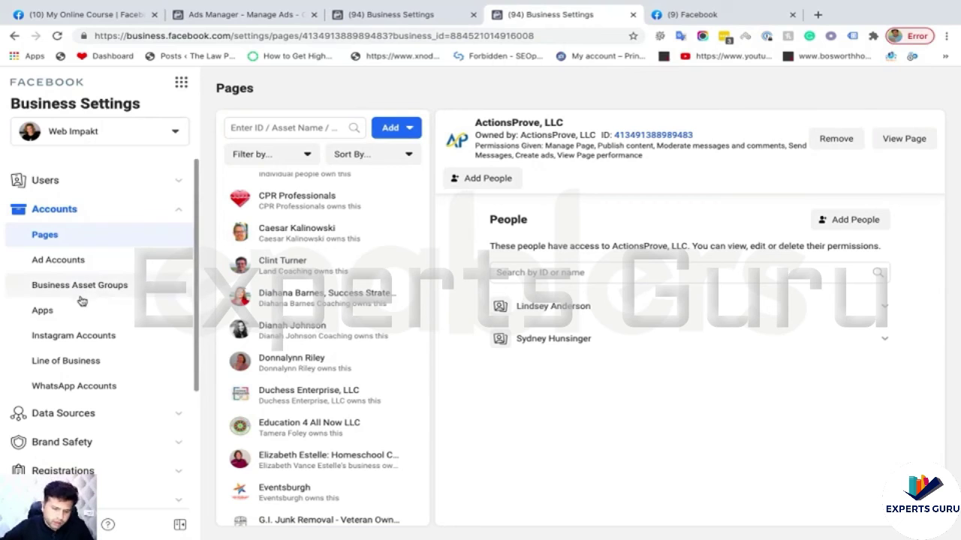
- Go to the business's Instagram accounts, examine the form for connecting an account and close it without connecting one
click(75, 343)
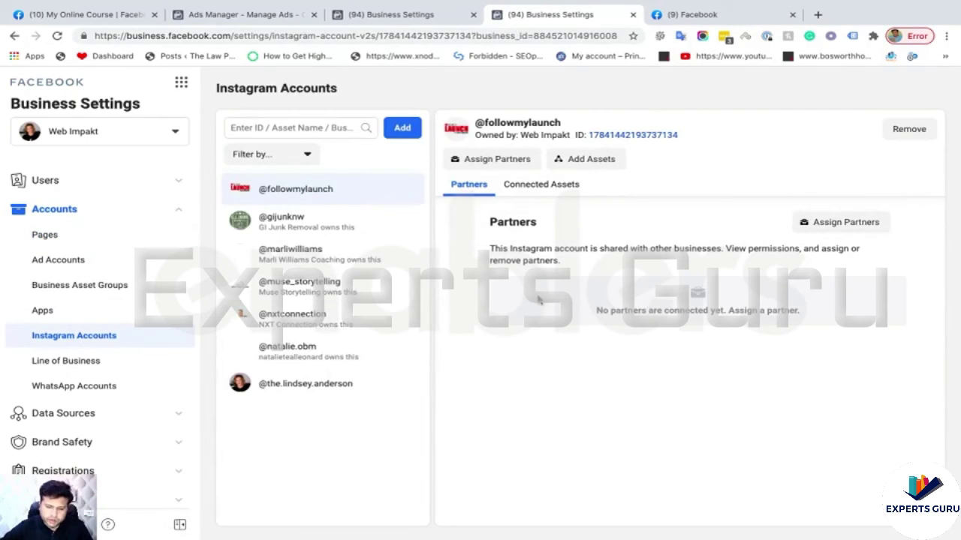
click(401, 129)
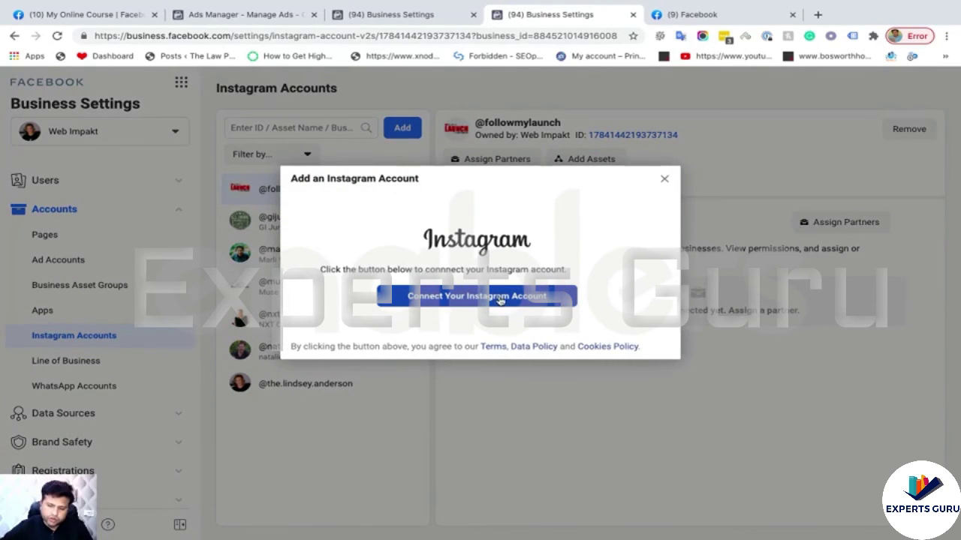
click(665, 180)
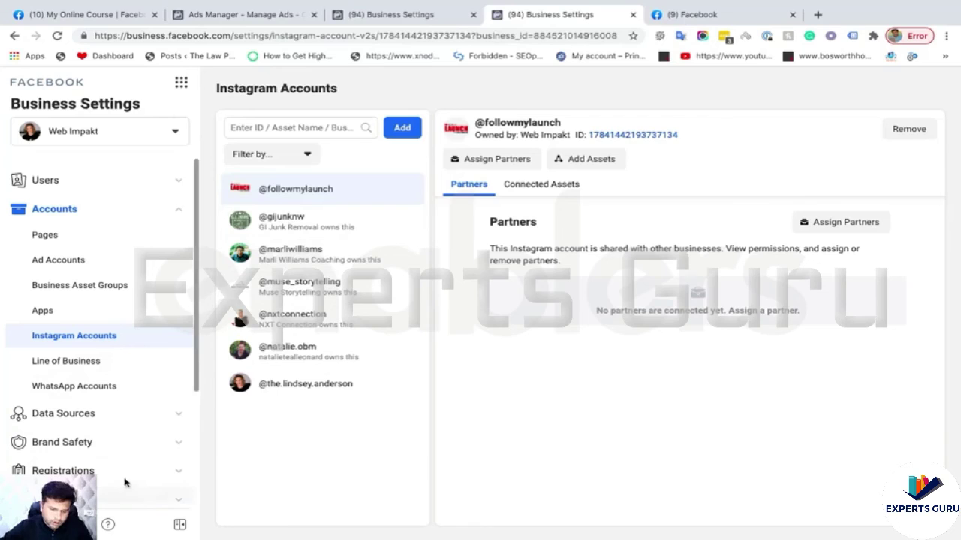
- Go to the business's WhatsApp accounts, examine the form for adding one by phone number and close it without continuing
click(120, 383)
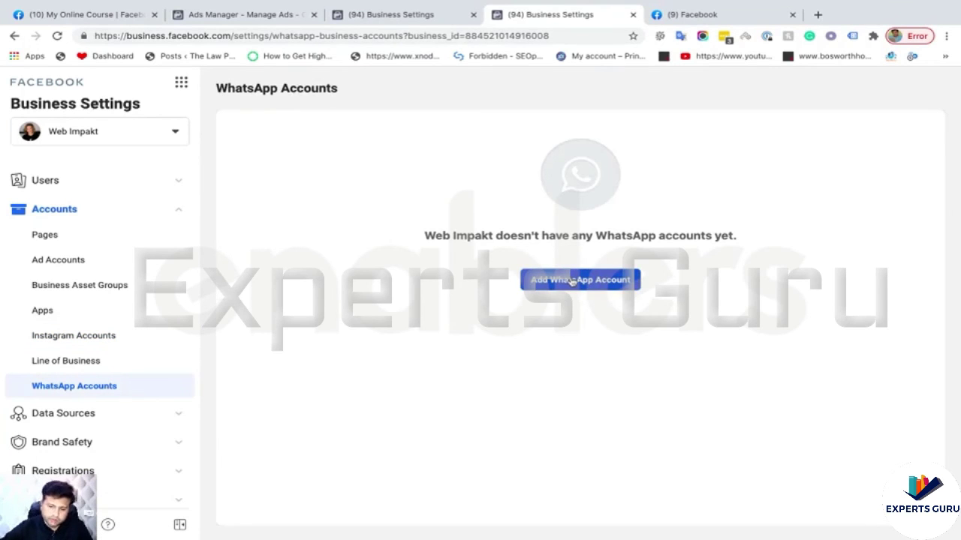
click(572, 281)
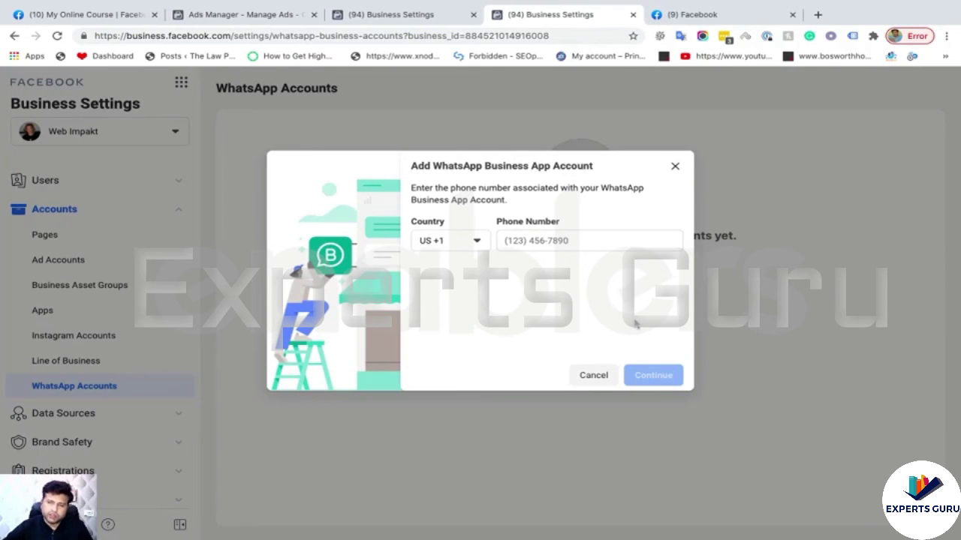
click(676, 166)
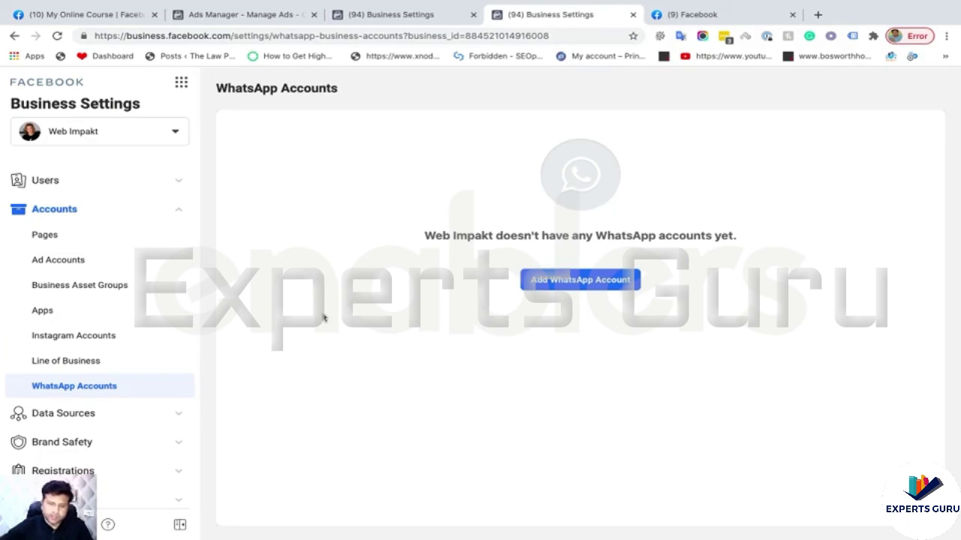
- Open the overview of business tools and shortcuts
click(181, 81)
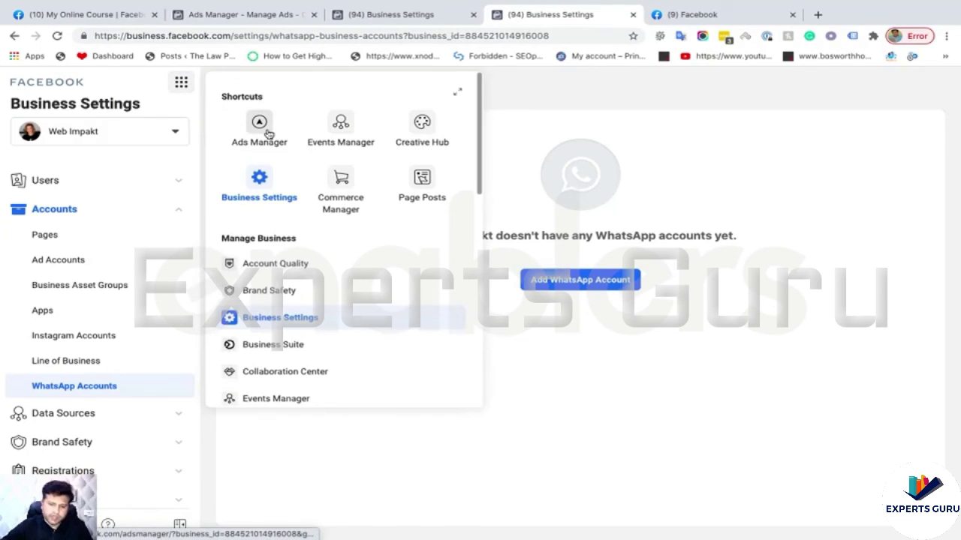